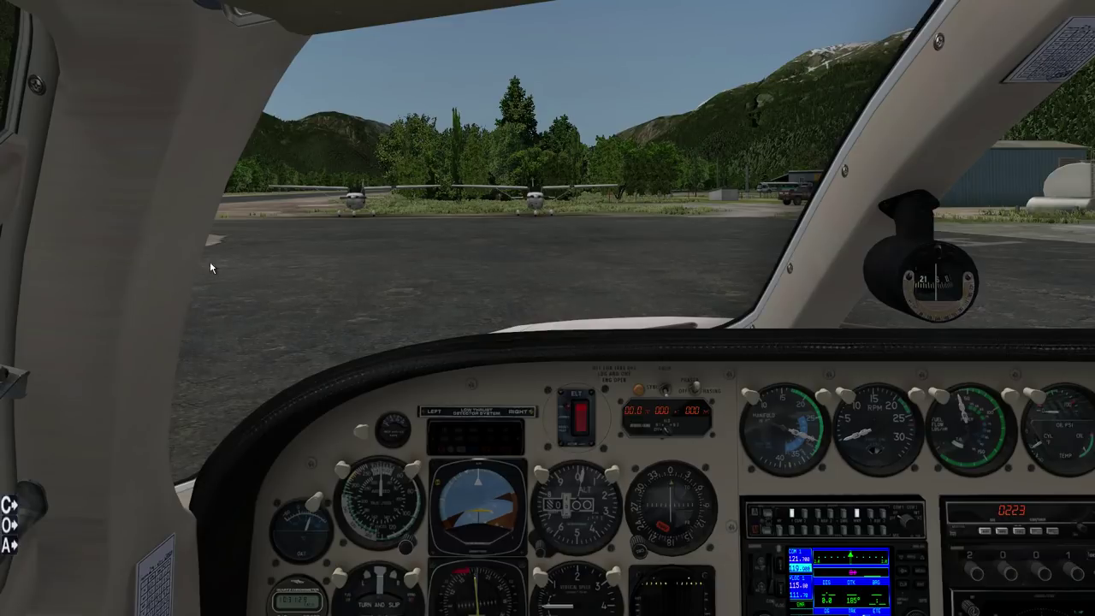
Enable the X-Camera plugin from the Plugins menu
mouse_move(419, 4)
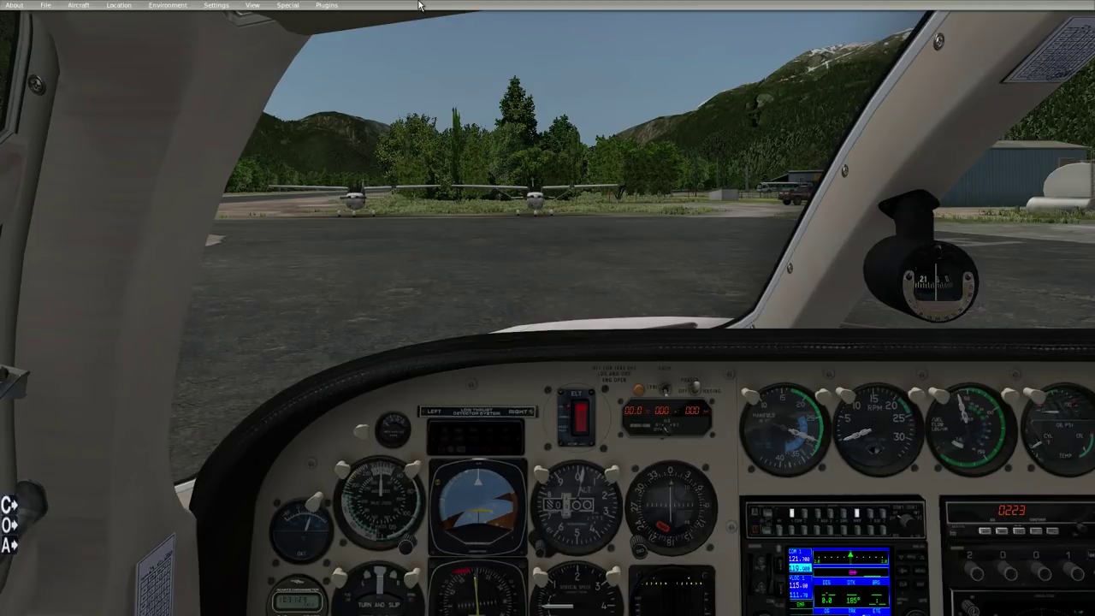
click(333, 8)
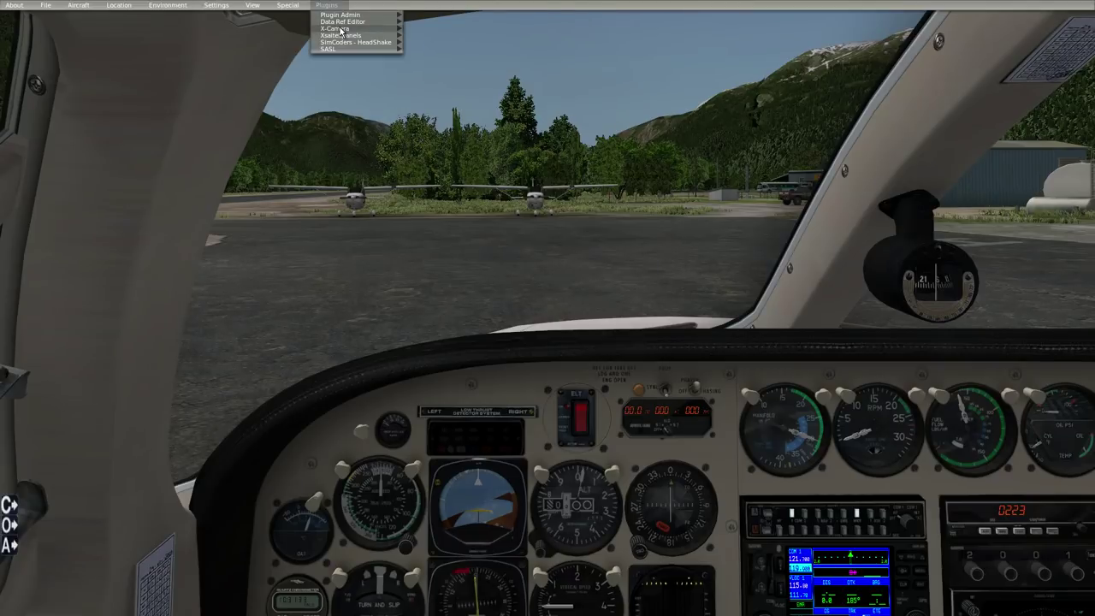
click(340, 30)
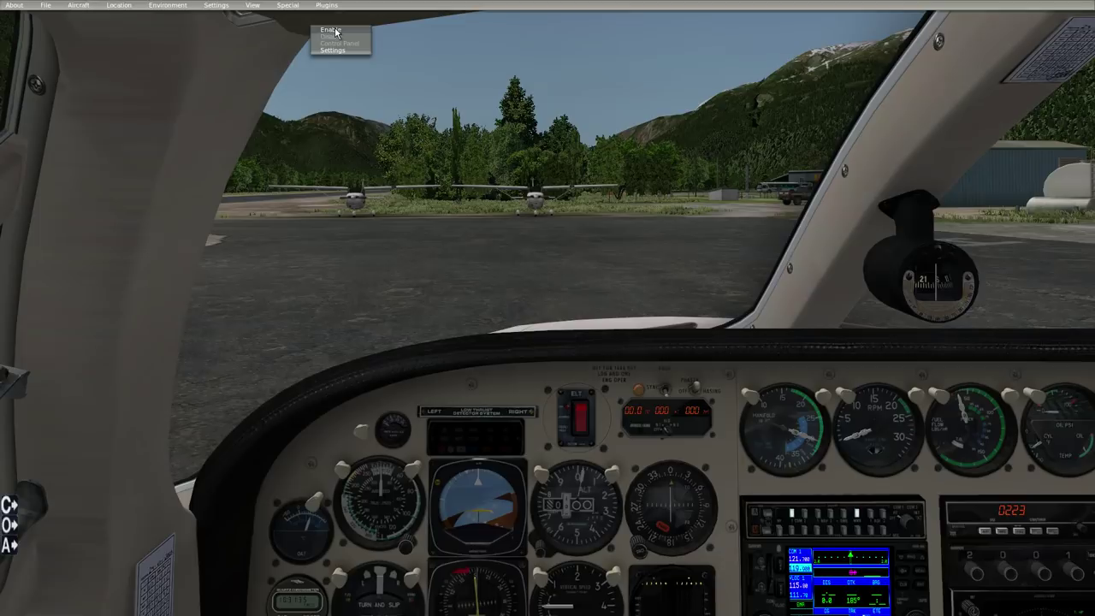
click(331, 30)
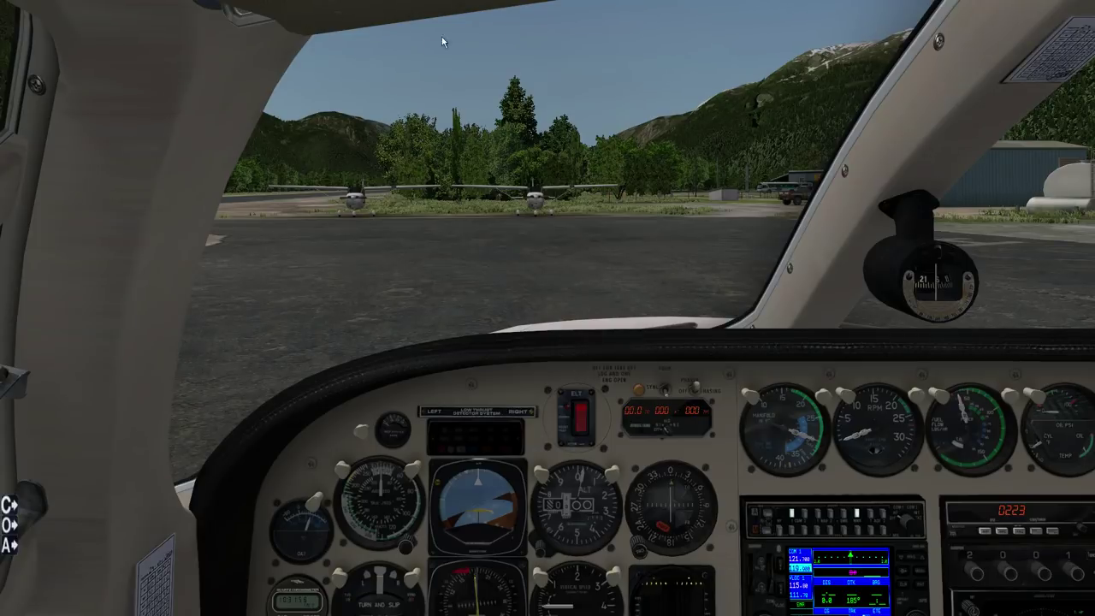
Open the X-Camera Control Panel and move it up, clear of the instrument panel
mouse_move(370, 6)
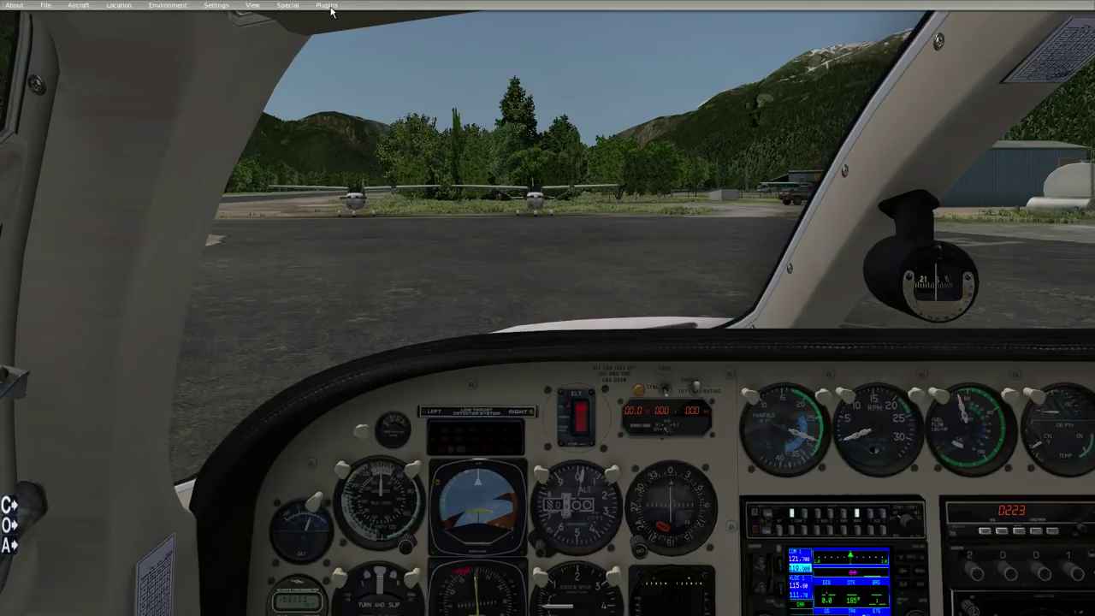
click(330, 7)
click(344, 29)
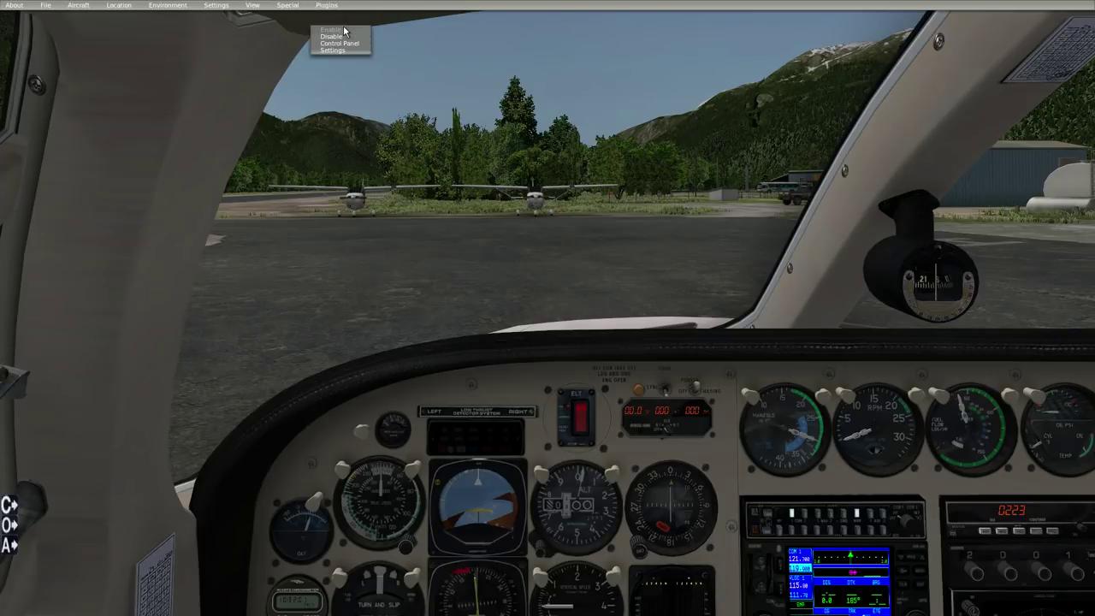
click(347, 43)
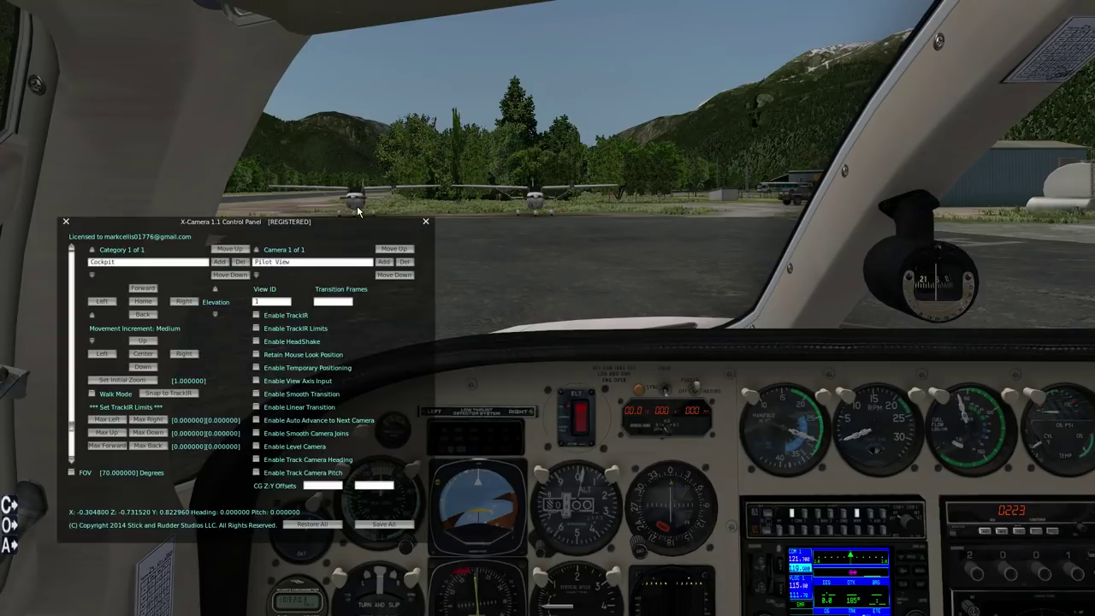
drag(357, 218, 329, 67)
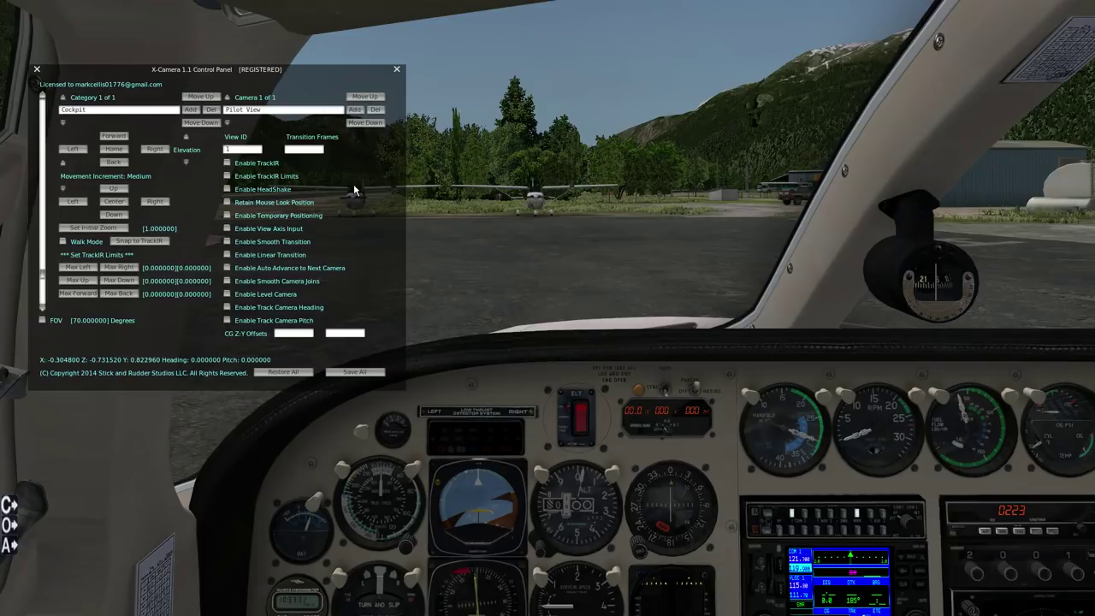
click(226, 164)
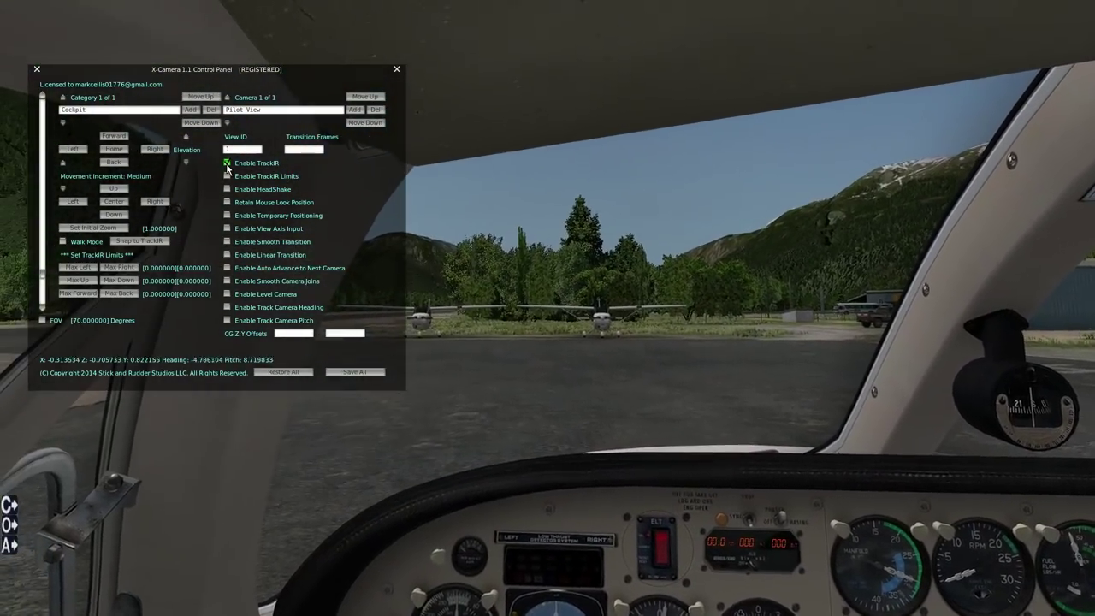
click(226, 164)
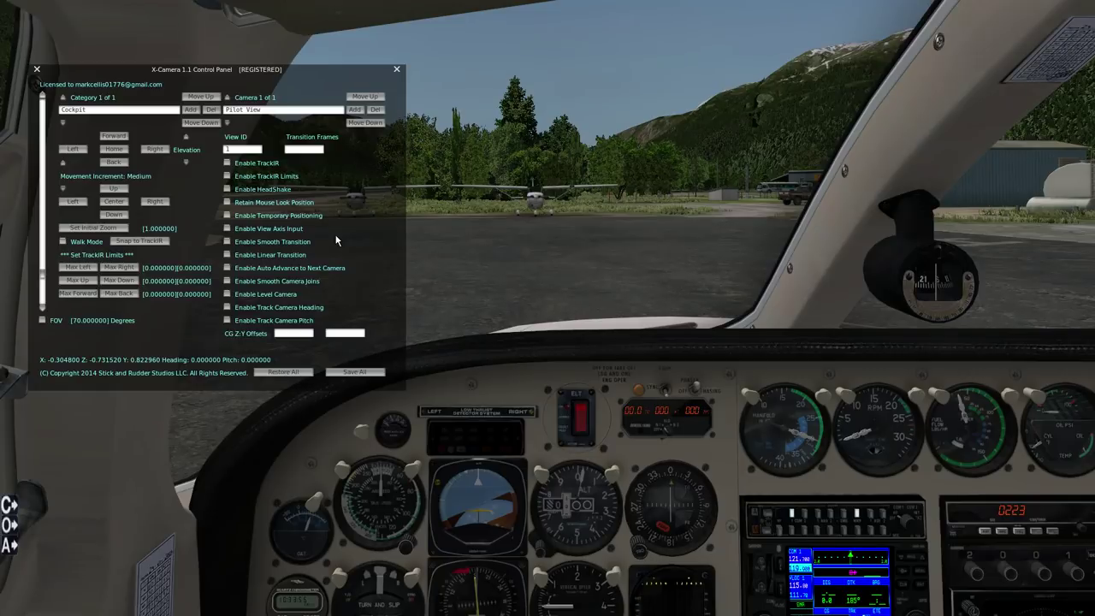
Nudge the Pilot View camera up and forward to Z -0.666520, Y 0.832960
key(period)
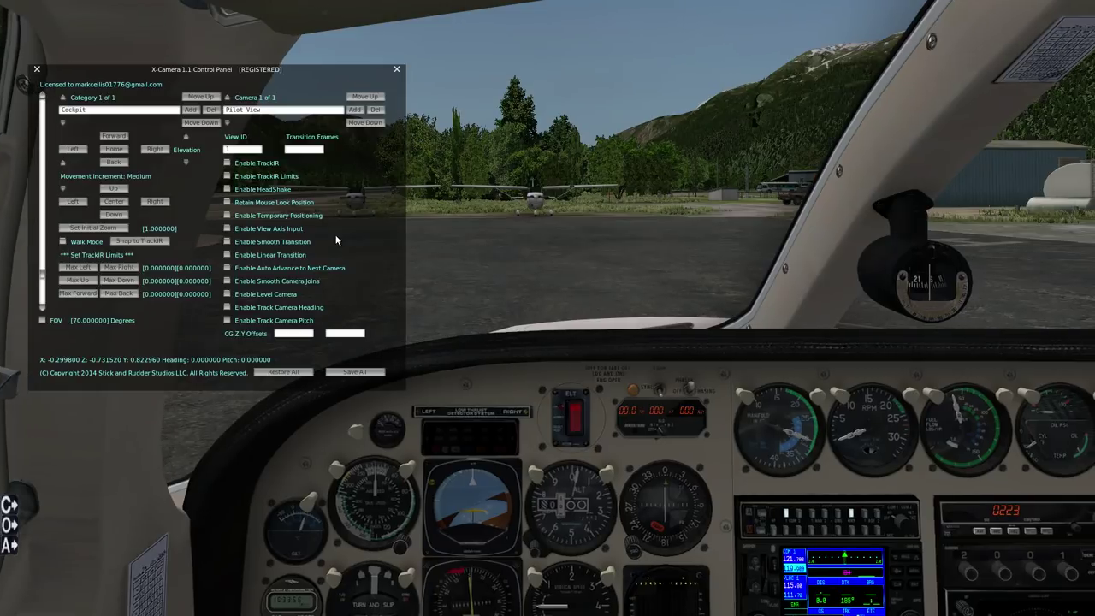
key(comma)
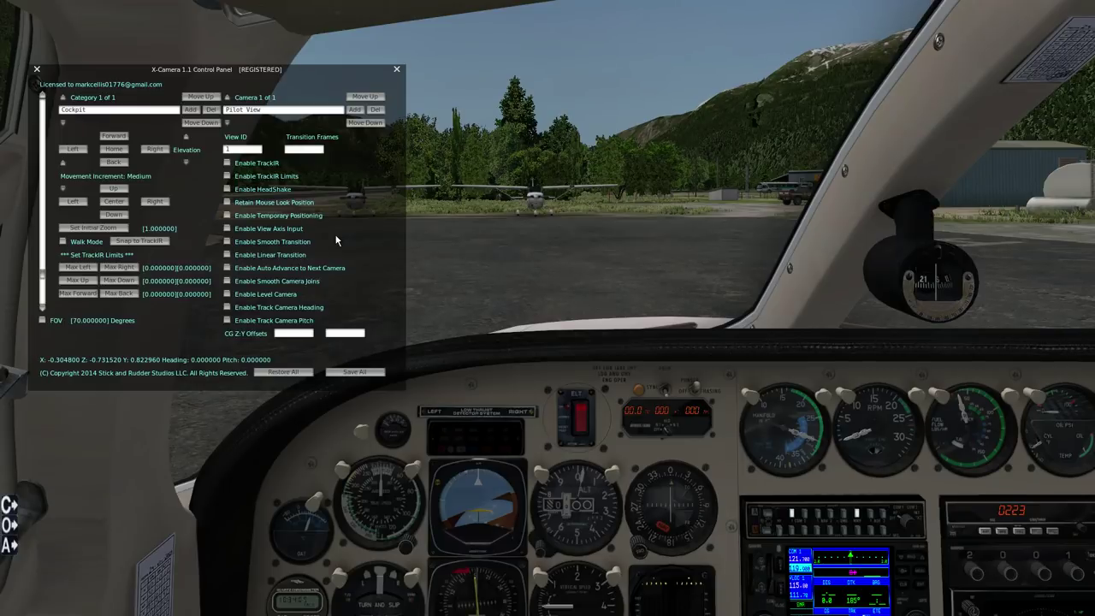
key(comma)
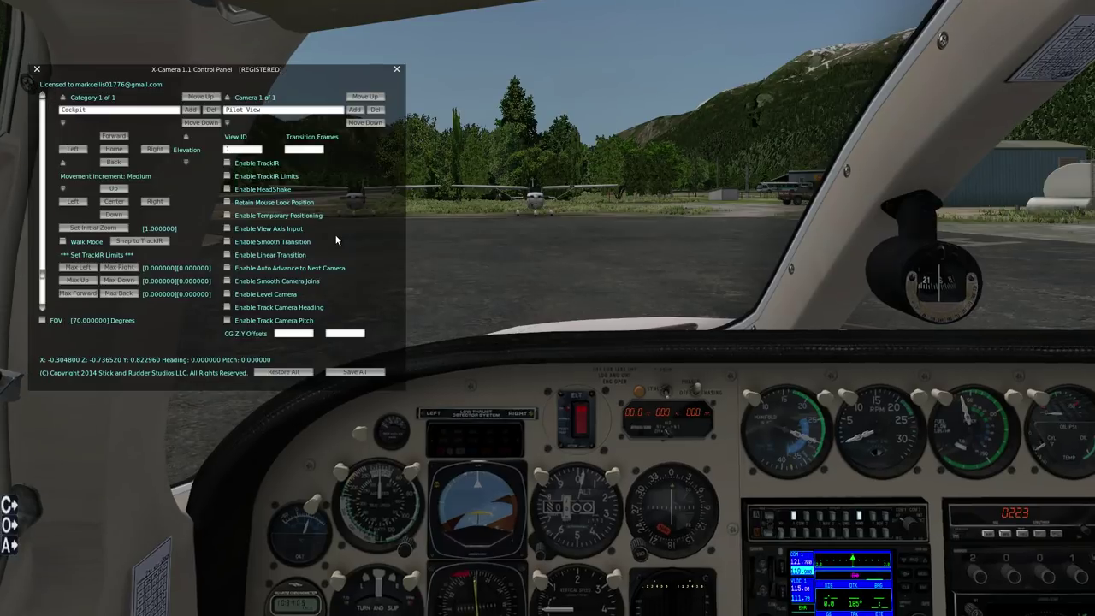
key(period)
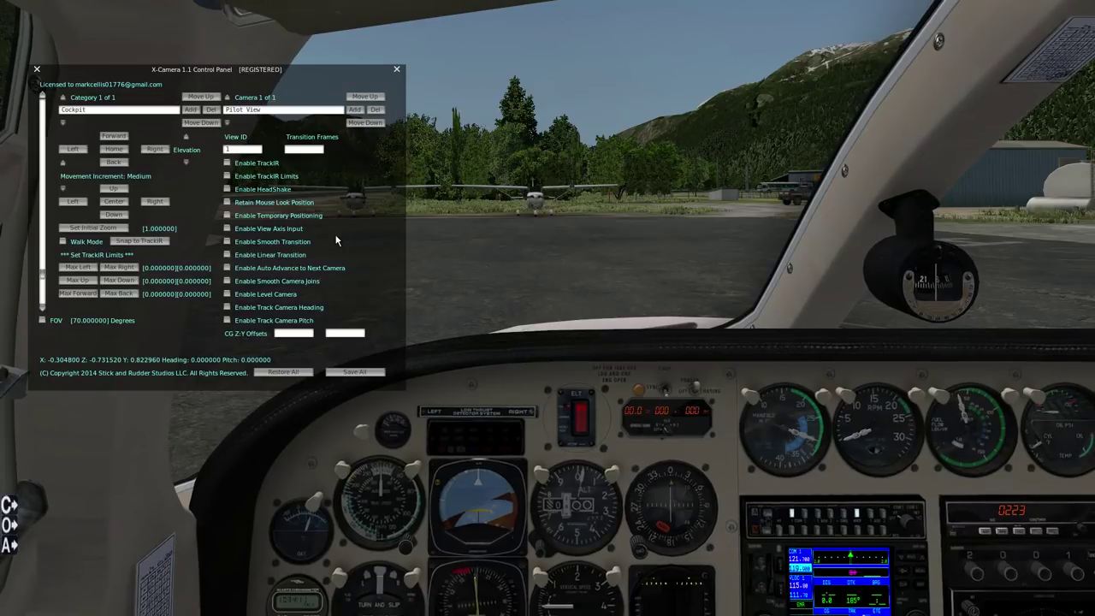
key(r)
key(r)
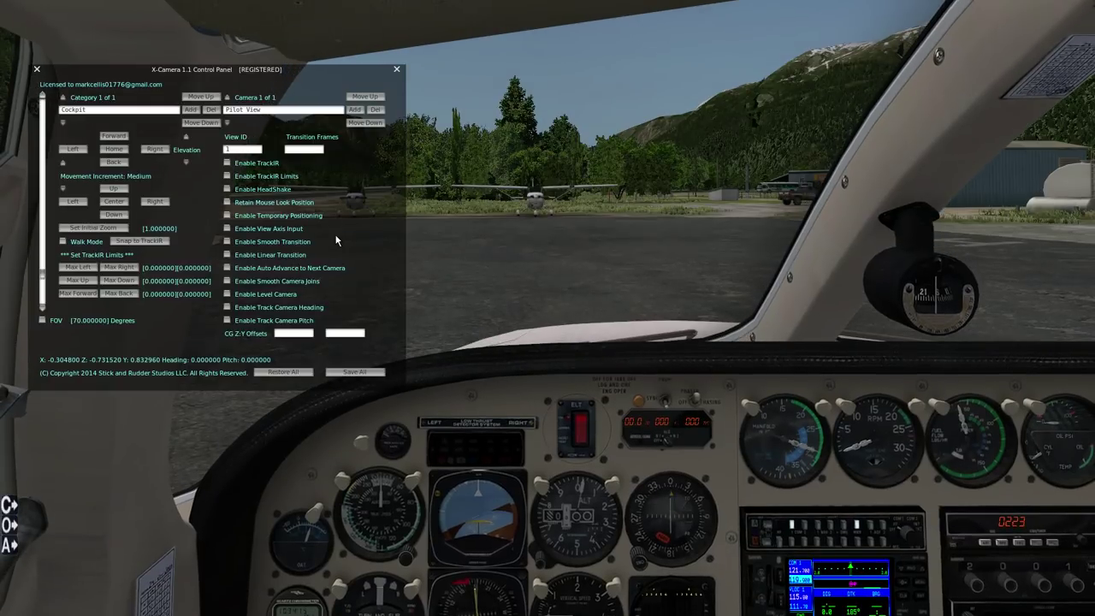
key(comma)
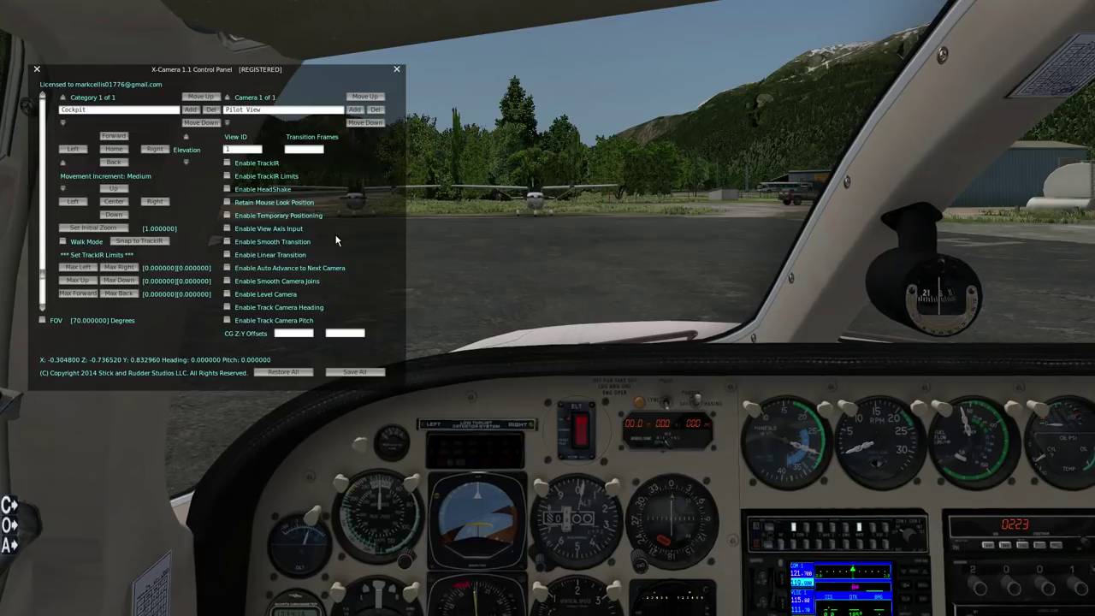
key(period)
key(period)
key(period)
key(period)
key(period)
key(period)
key(period)
key(period)
key(period)
key(period)
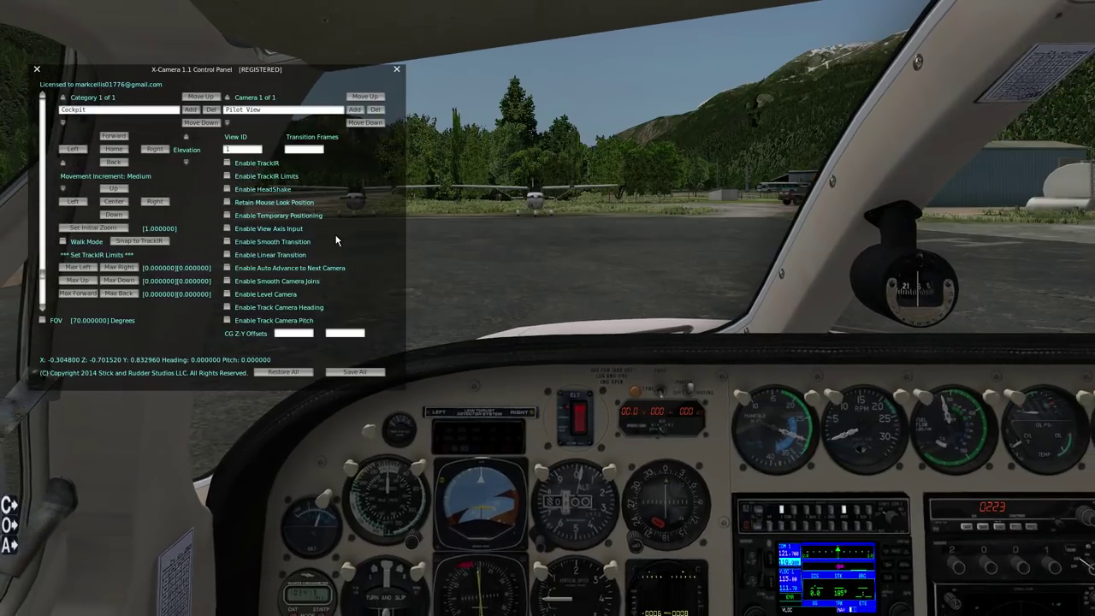
key(period)
key(period)
key(period)
key(period)
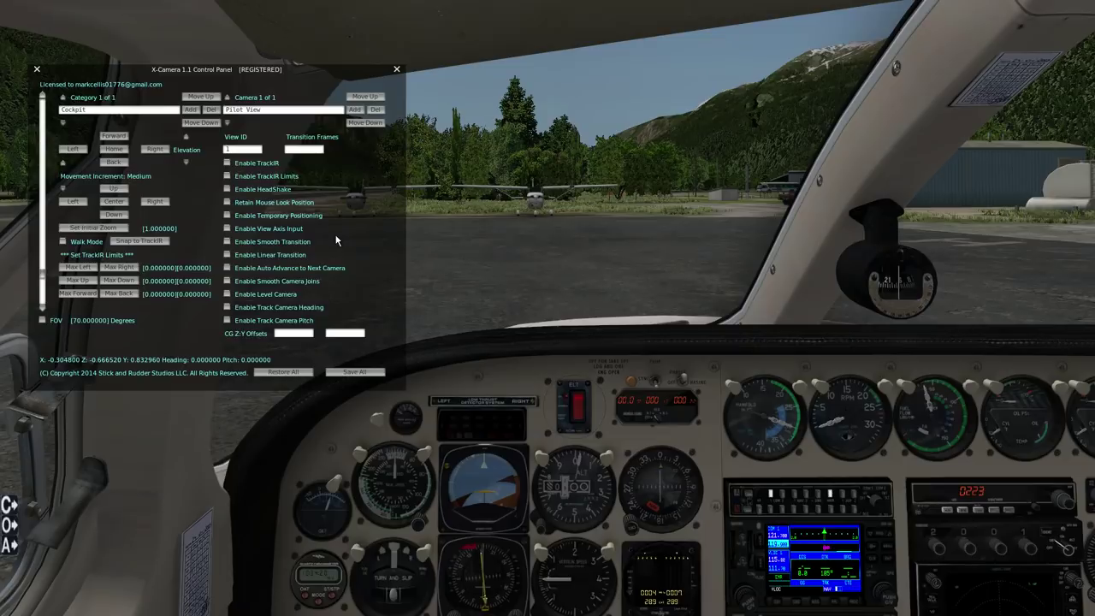
Save the adjusted Pilot View camera with Save All
click(367, 374)
Add a second camera to the Cockpit category
click(355, 111)
Rename the new Cockpit camera from Camera 2 to 'Instruments'
key(BackSpace)
key(BackSpace)
key(BackSpace)
text(Instruments)
key(Tab)
click(113, 214)
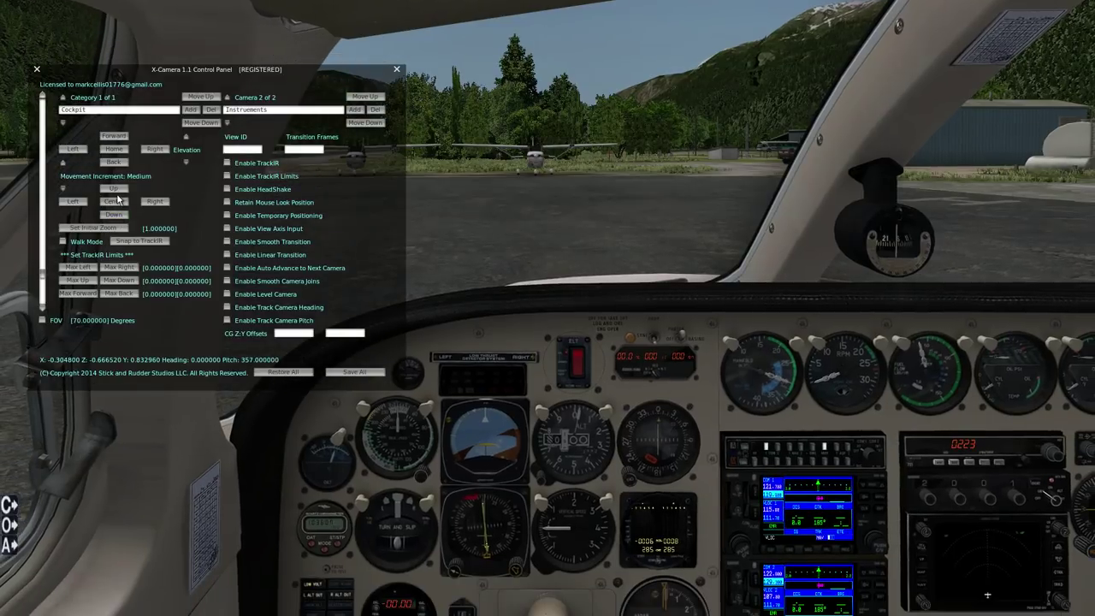
click(118, 202)
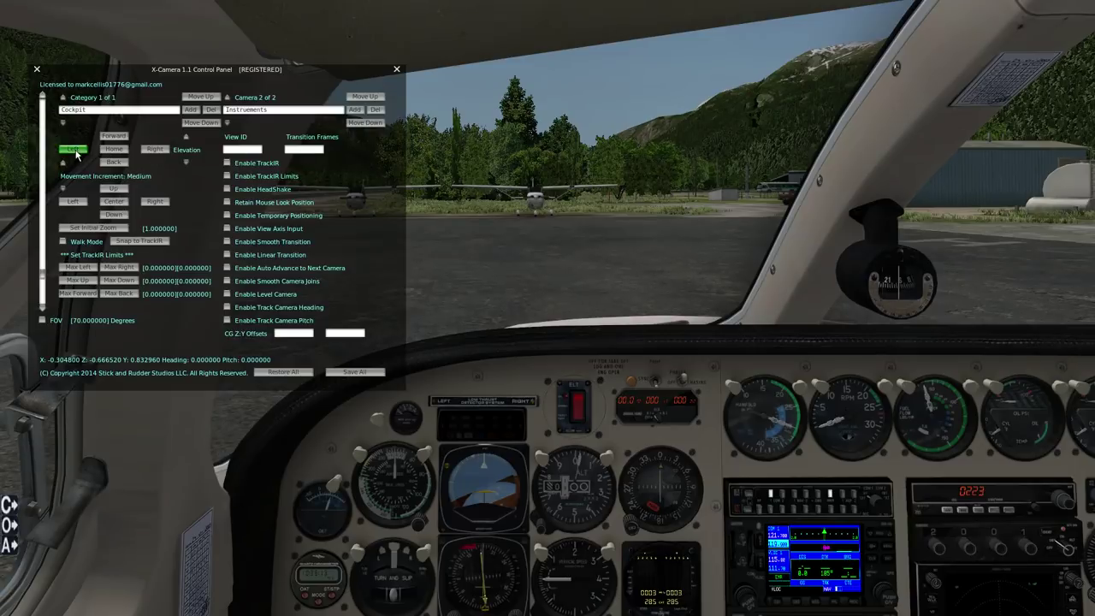
click(146, 152)
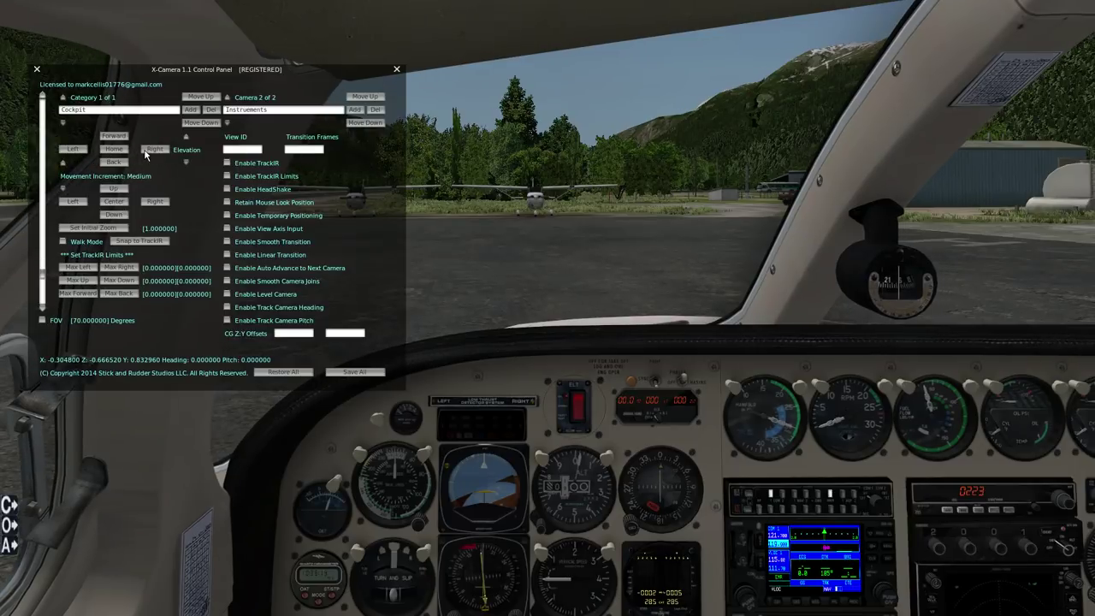
click(186, 138)
click(186, 162)
Lower the Instruments camera and move it forward to Z -1.071520, Y 0.562960
key(f)
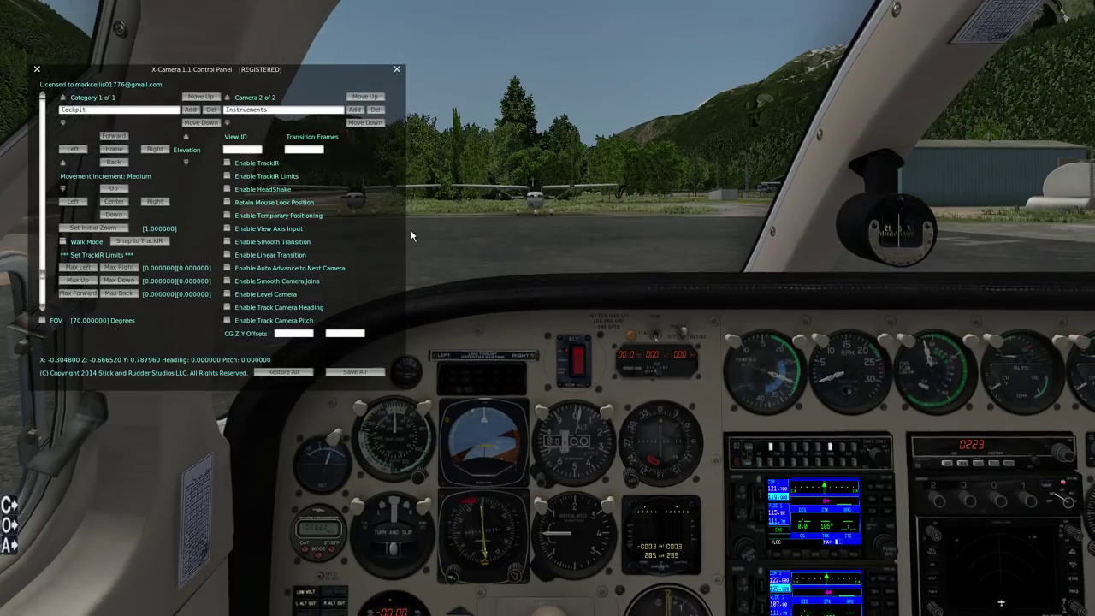
key(f)
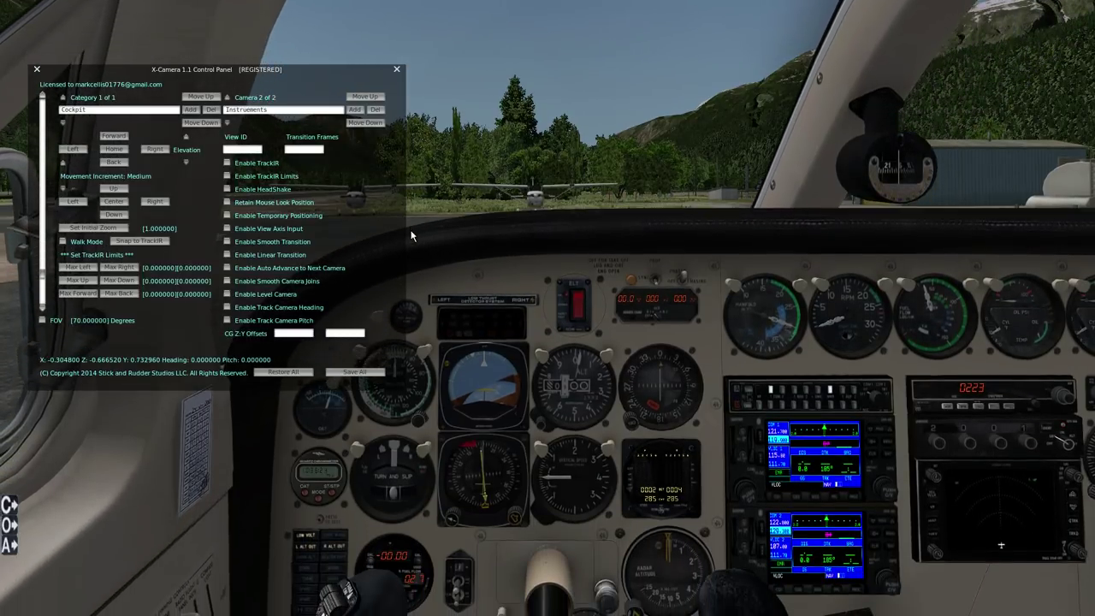
key(f)
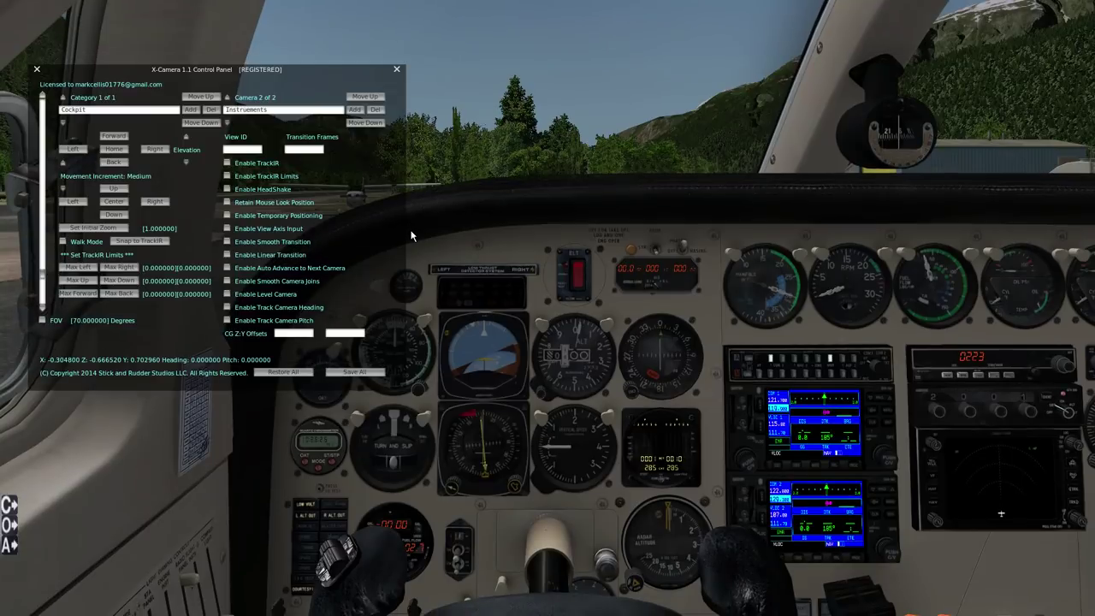
key(comma)
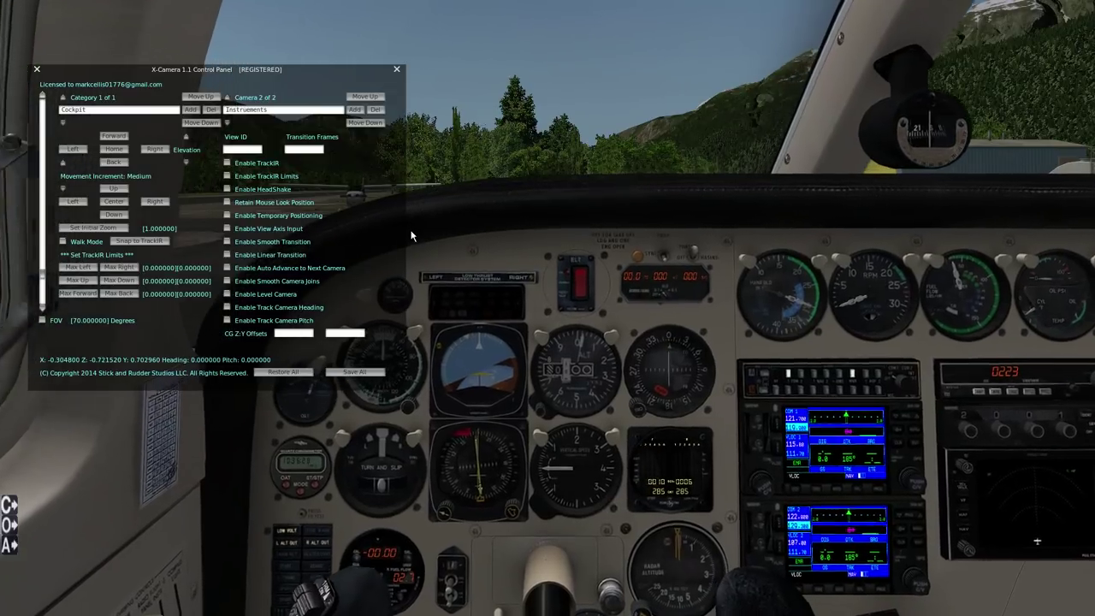
key(f)
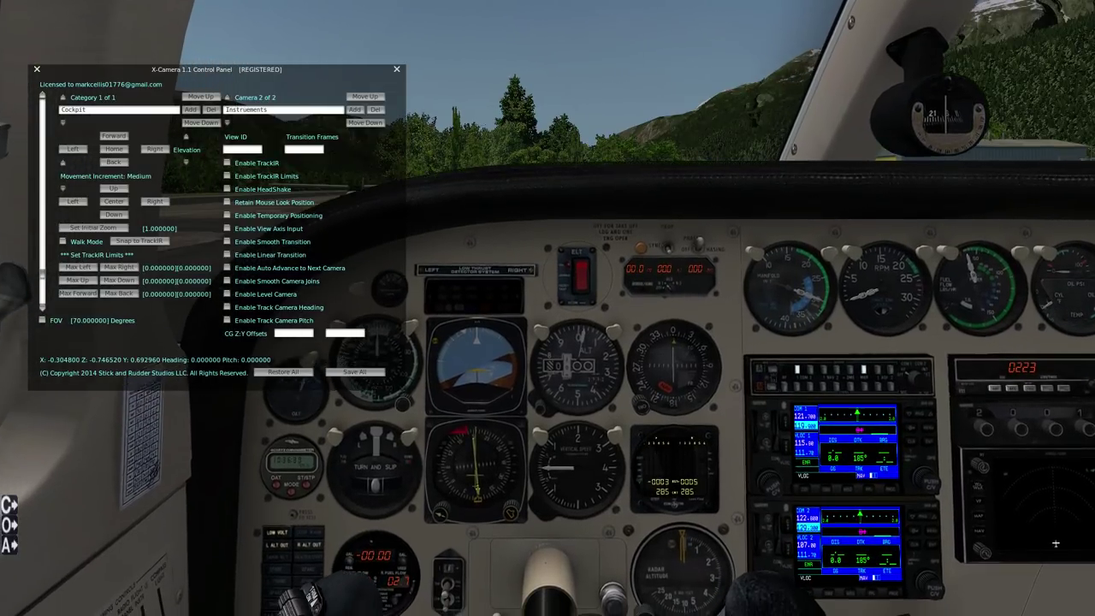
key(f)
key(comma)
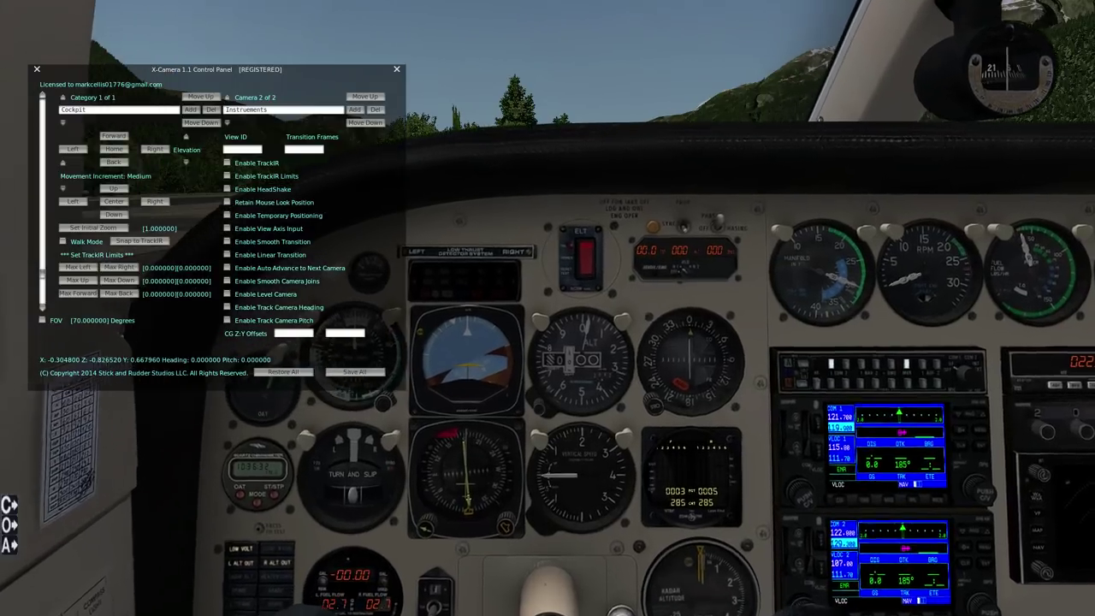
key(f)
key(f)
key(f)
key(f)
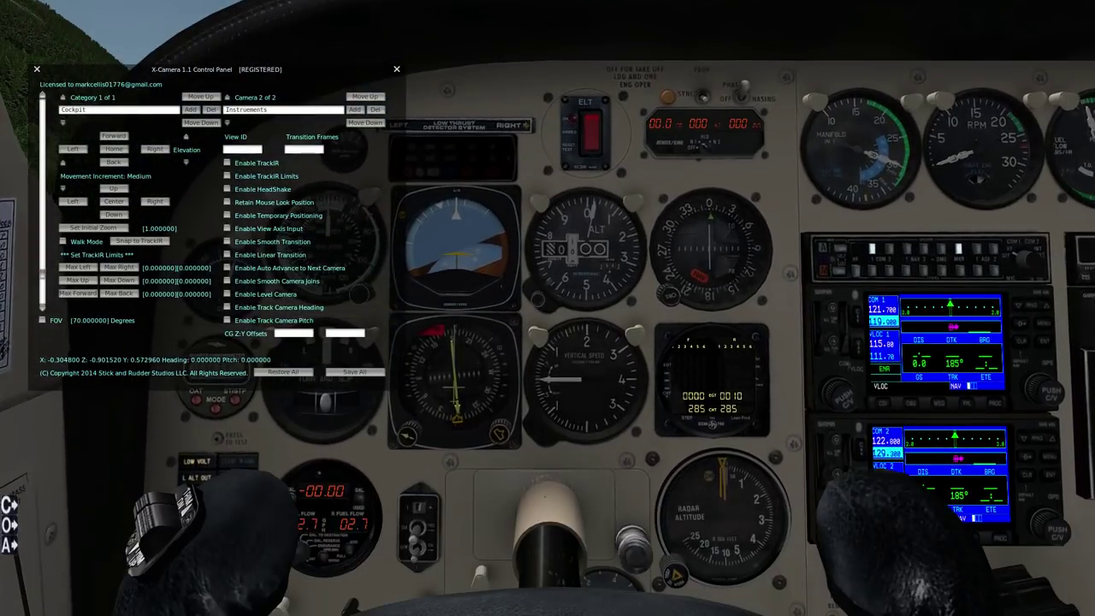
key(f)
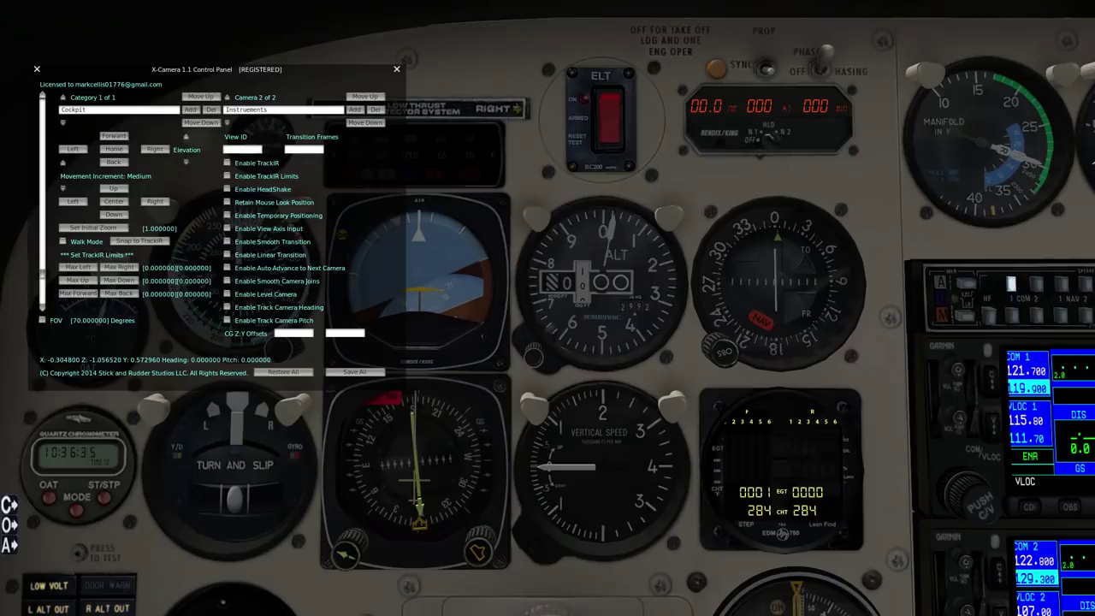
key(f)
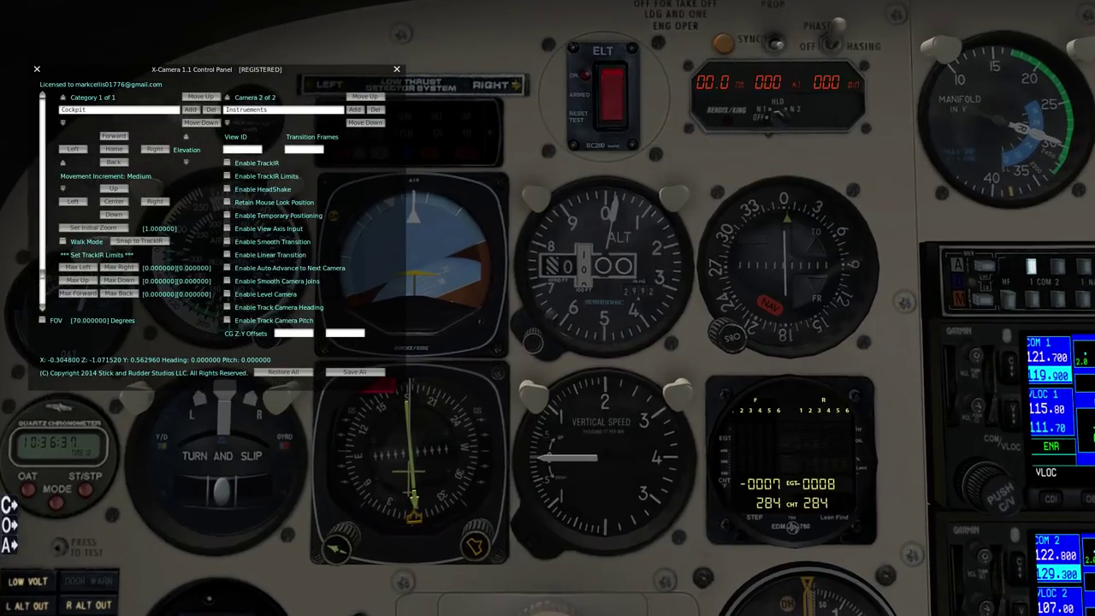